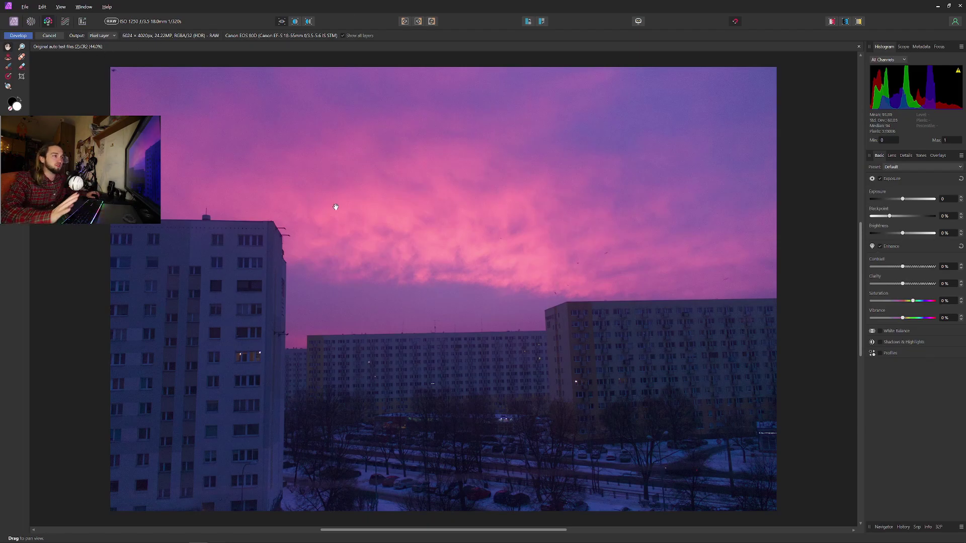
Develop the Canon RAW sunset photo into a pixel layer in the Photo Persona.
left_click(19, 36)
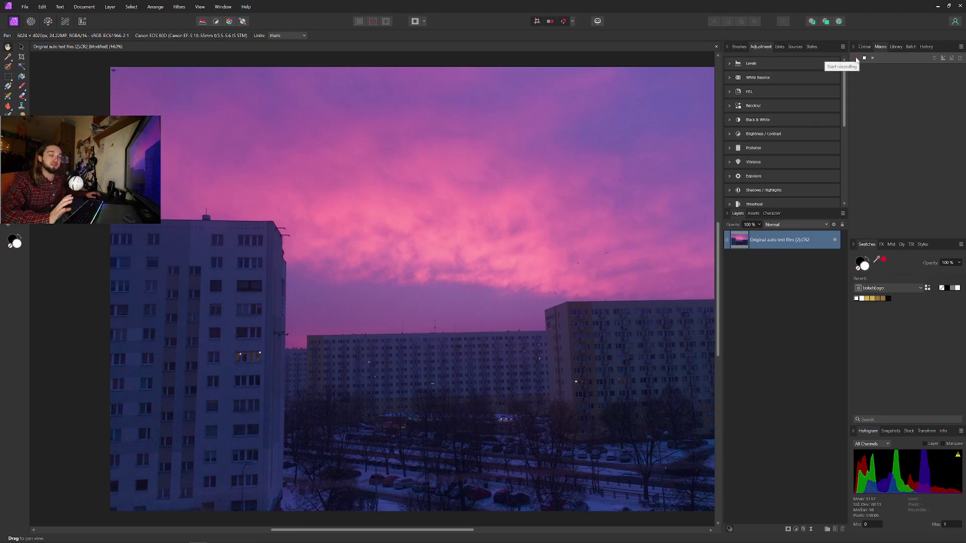
Start a new macro recording and apply Auto Levels, Auto Contrast and Auto White Balance.
left_click(857, 59)
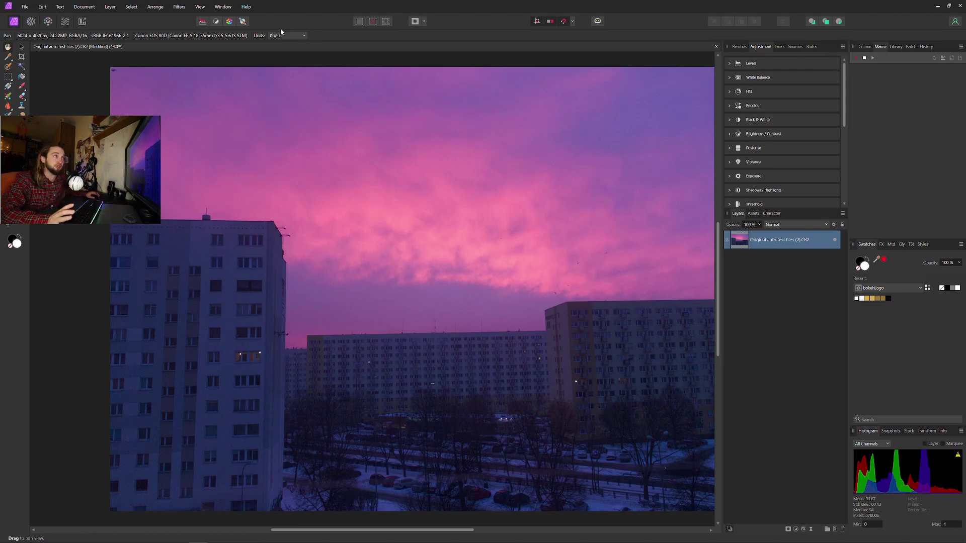
left_click(203, 22)
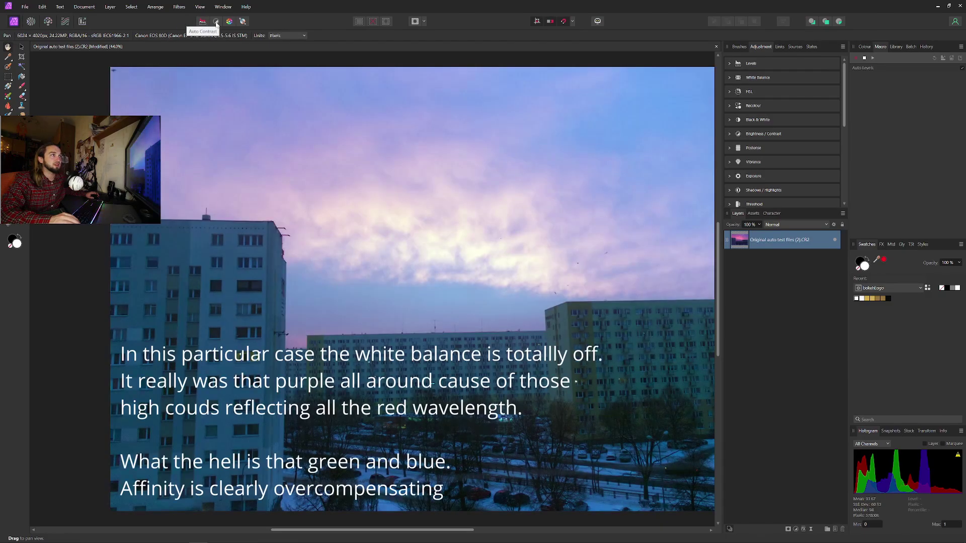
left_click(216, 22)
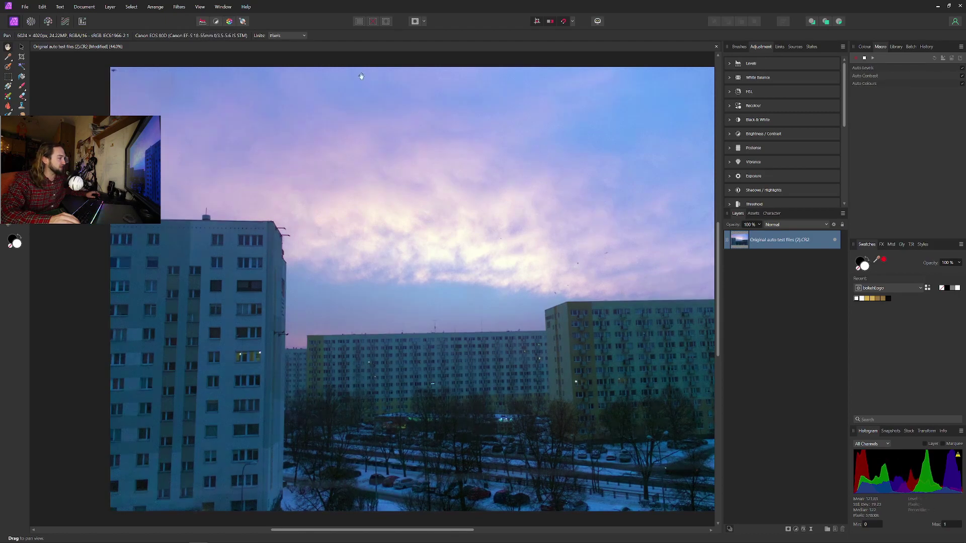
left_click(243, 22)
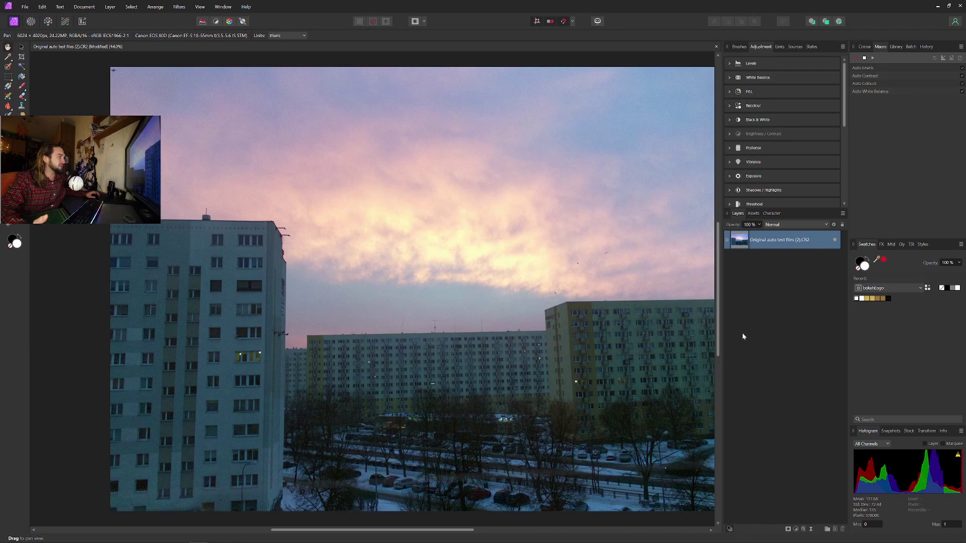
Add a default Brightness/Contrast adjustment with Contrast raised to 10%.
left_click(754, 133)
left_click(739, 157)
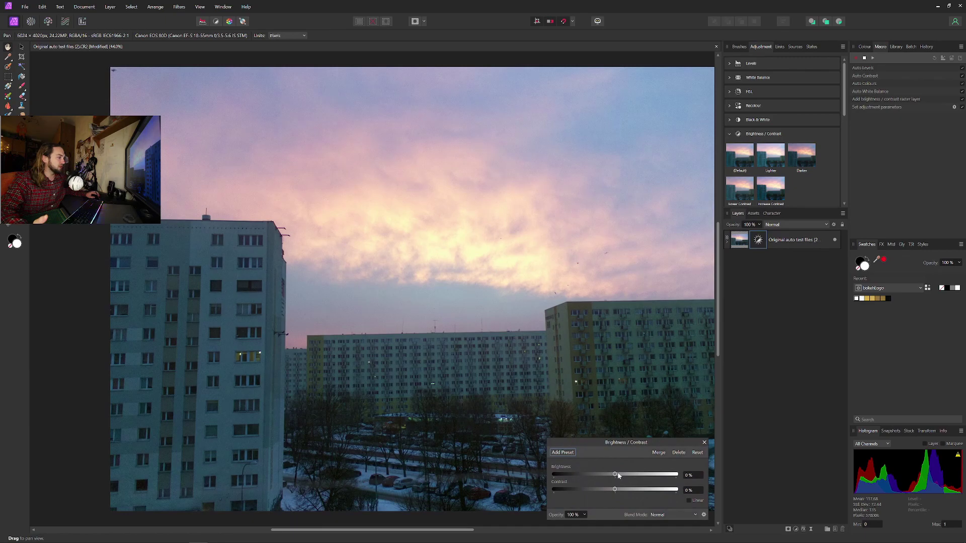
left_click_drag(614, 489, 621, 491)
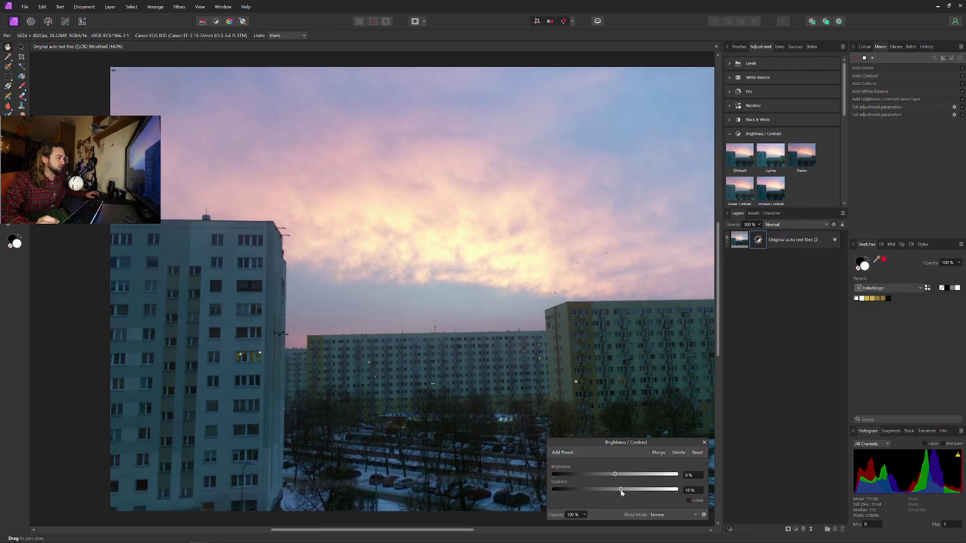
left_click(704, 442)
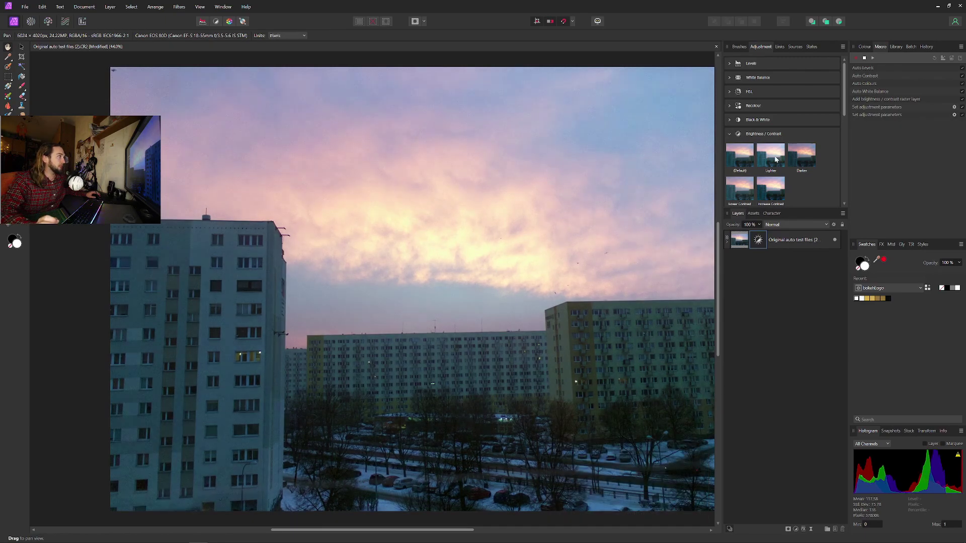
Add a Shadows/Highlights adjustment with Highlights at -42%, then stop the macro recording.
scroll(774, 161, "down", 3)
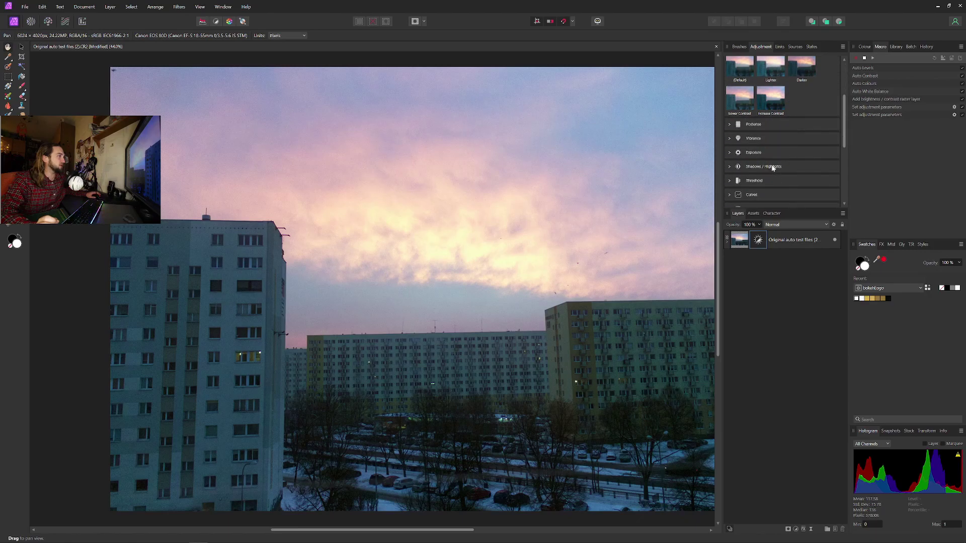
left_click(773, 167)
scroll(759, 151, "down", 2)
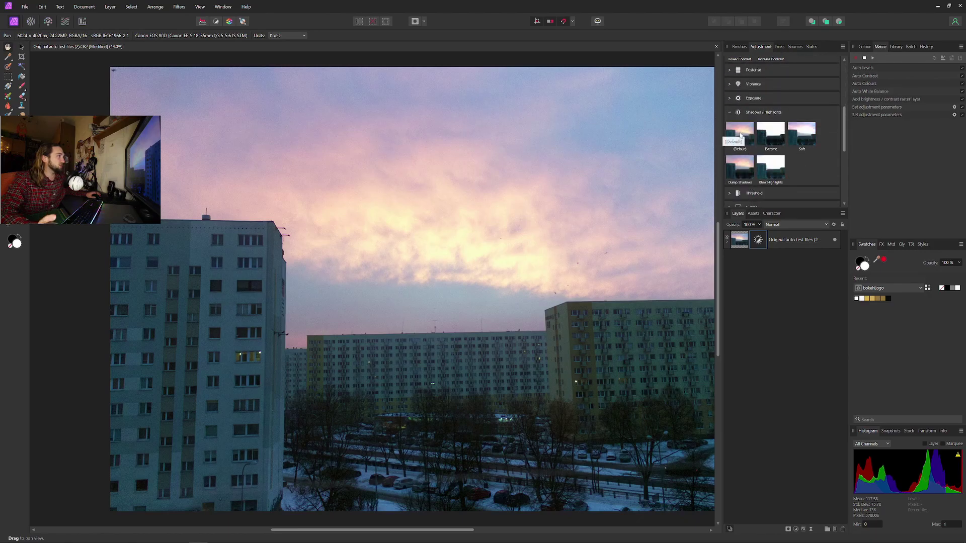
left_click(739, 135)
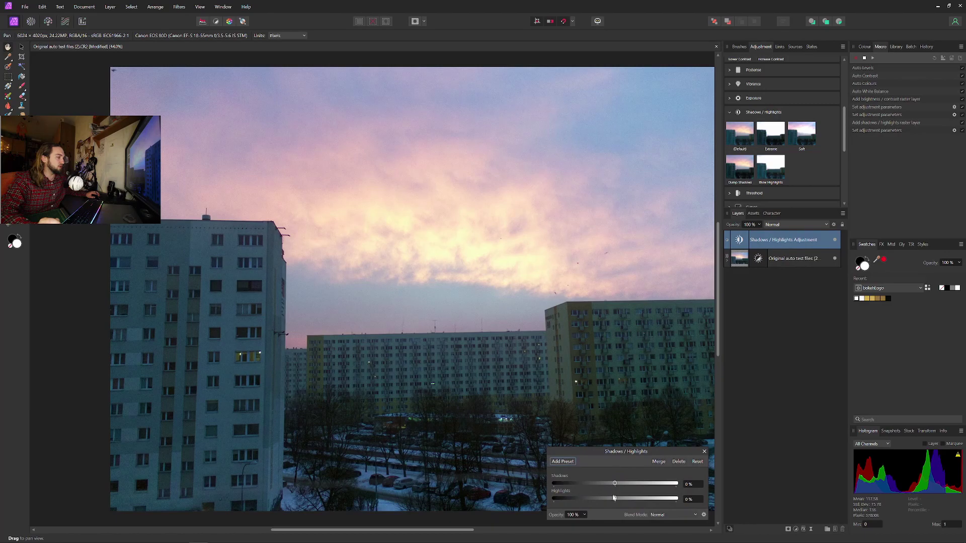
mouse_move(614, 498)
left_mouse_down()
mouse_move(602, 498)
mouse_move(628, 485)
left_mouse_up()
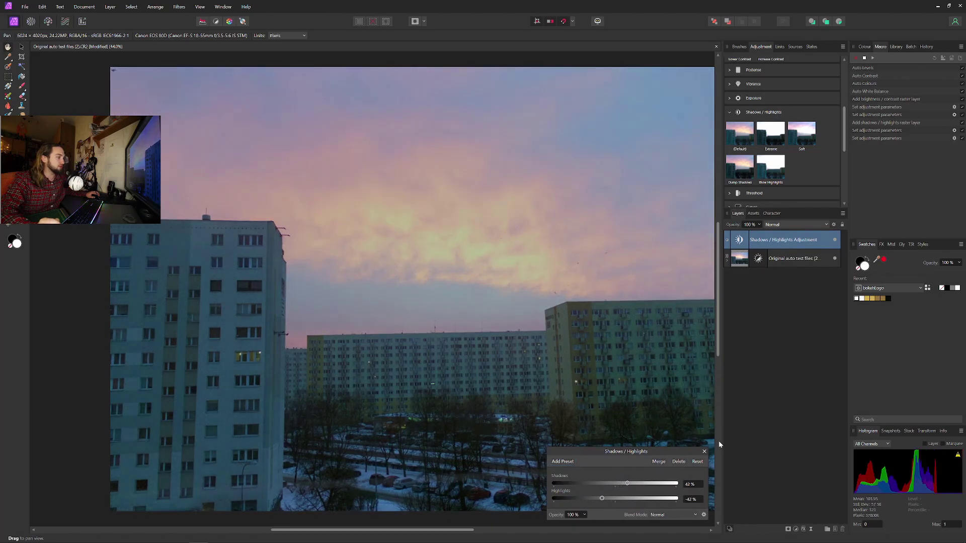
left_click(704, 451)
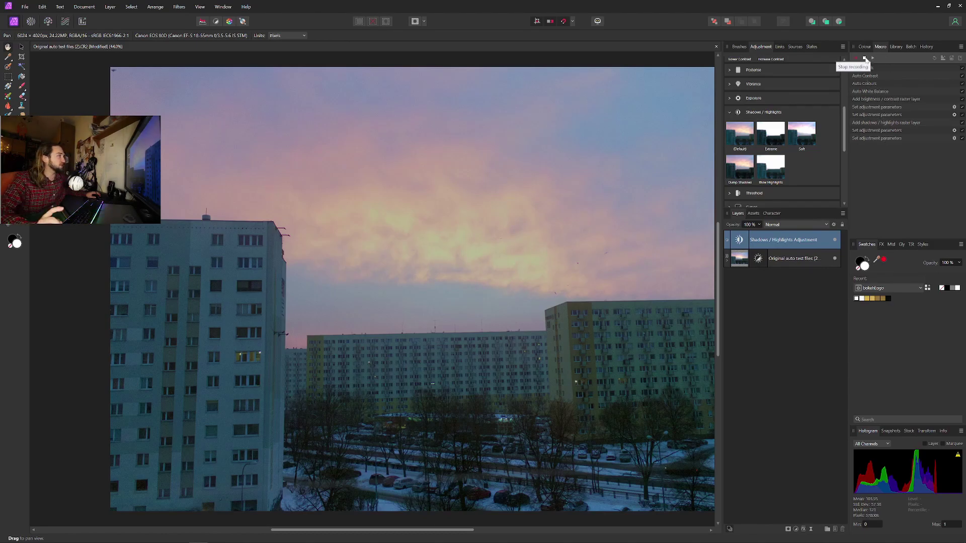
left_click(942, 58)
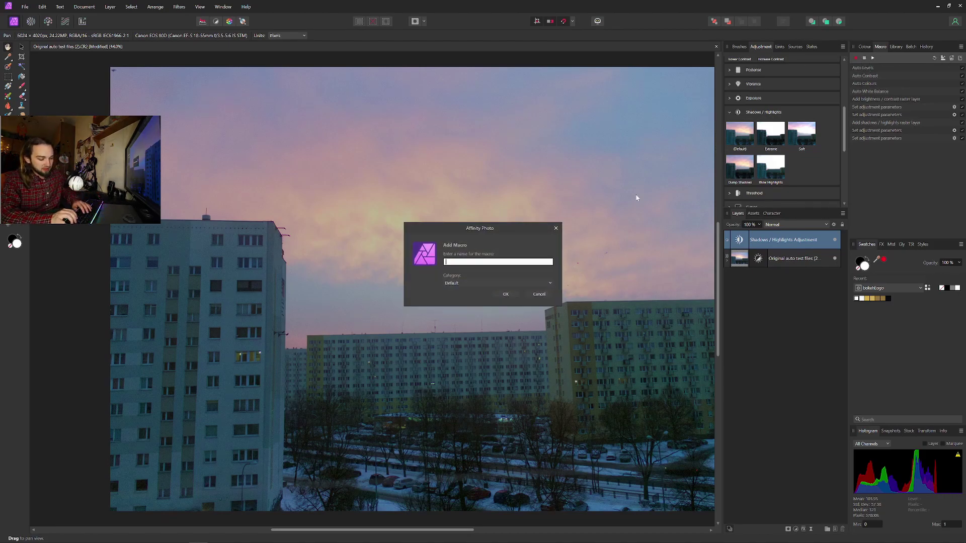
Save the macro as AutoMacro1 and start a batch job outputting JPEG instead of AFPhoto.
type("Auto")
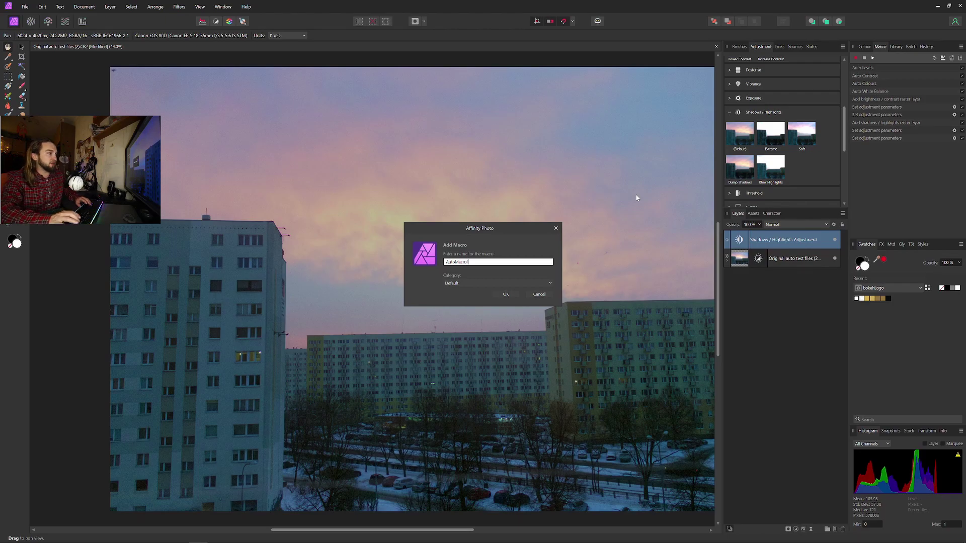
type("Macro1")
key("Return")
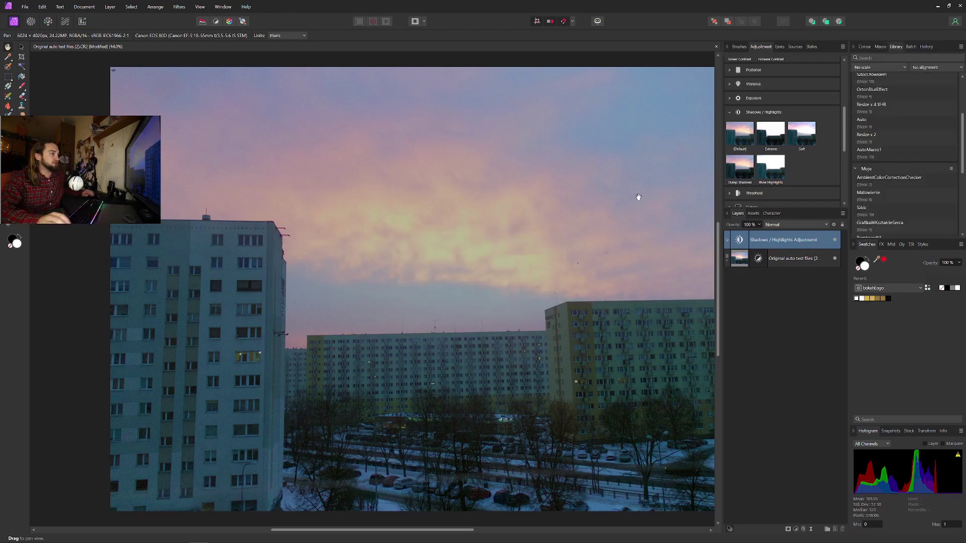
left_click(25, 6)
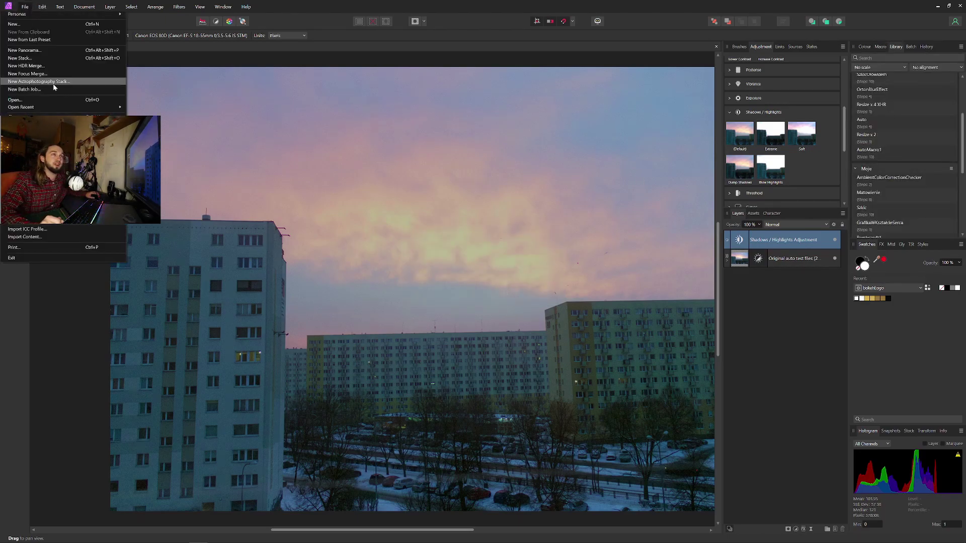
left_click(30, 84)
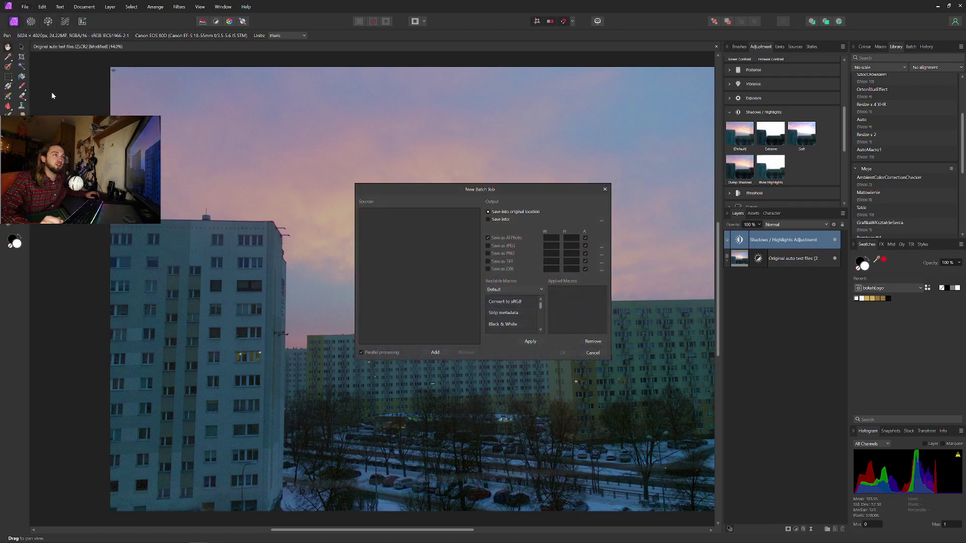
left_click(503, 246)
left_click(498, 238)
Add all test photos from myFotki\2022\AutoMacroAffinityPhoto as batch sources.
left_click(435, 353)
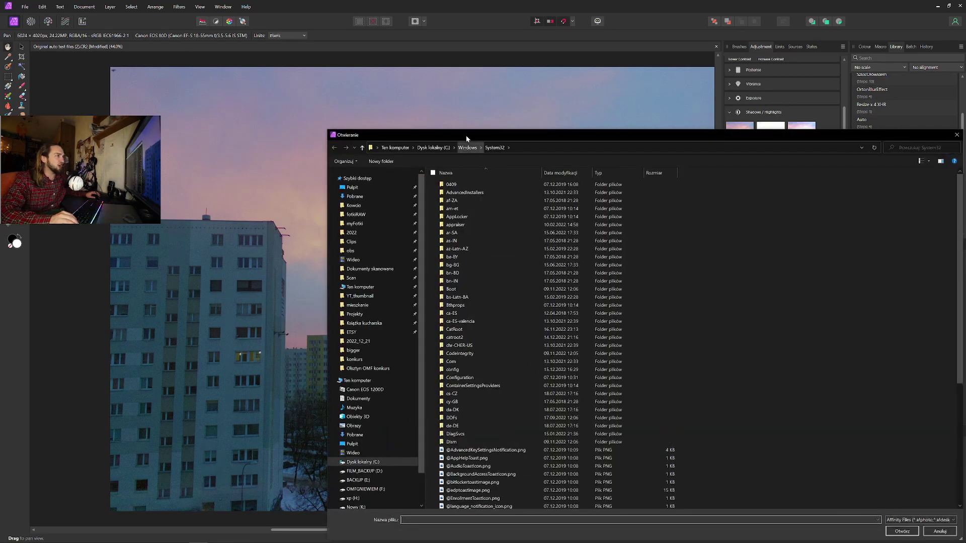
left_click_drag(466, 135, 376, 96)
left_click(285, 183)
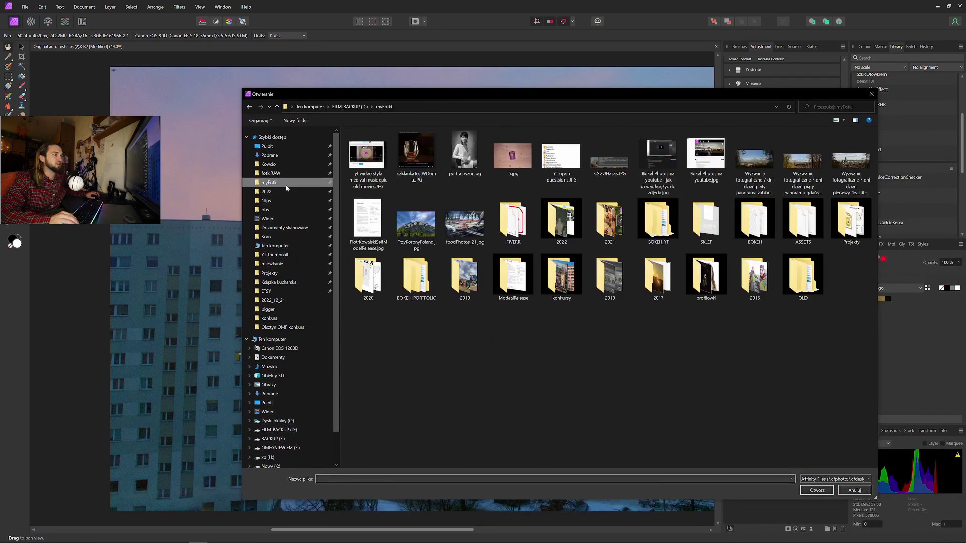
double_click(562, 221)
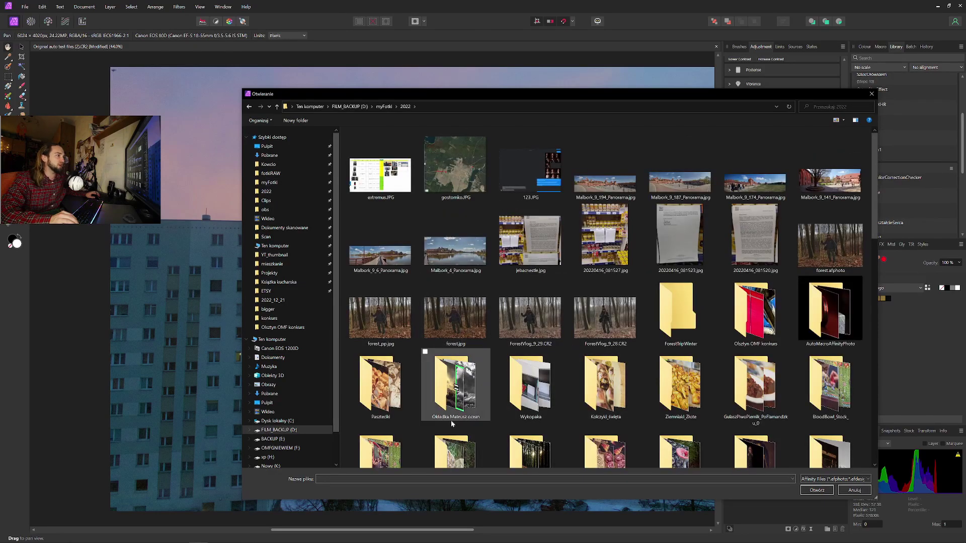
double_click(829, 309)
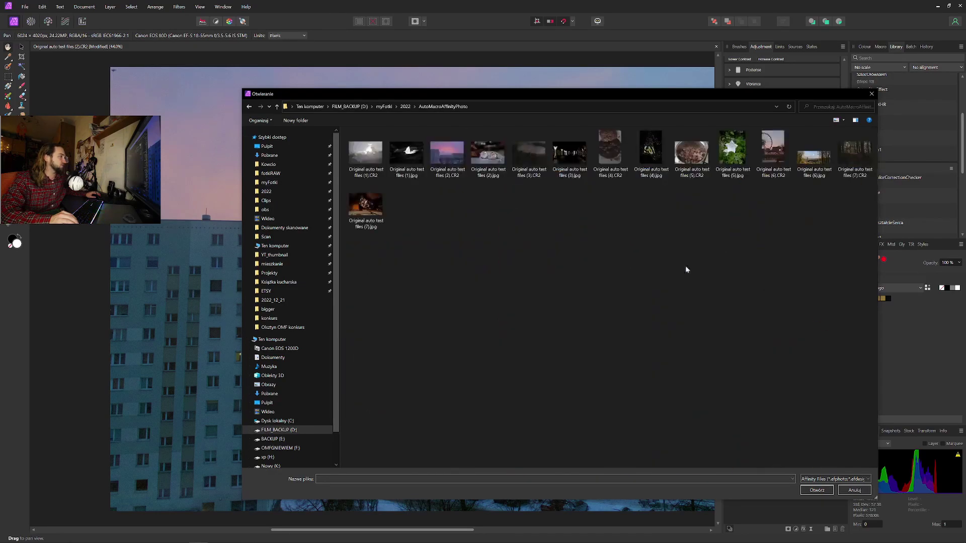
left_click(374, 165)
left_click(366, 204, "shift")
left_click(855, 491)
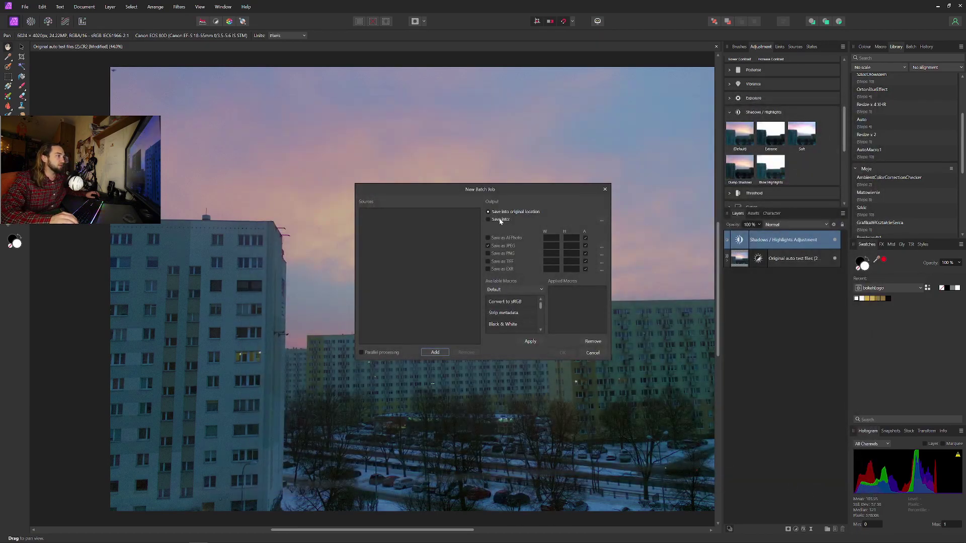
Set the batch output to a new folder named AfterTheMacro.
left_click(503, 219)
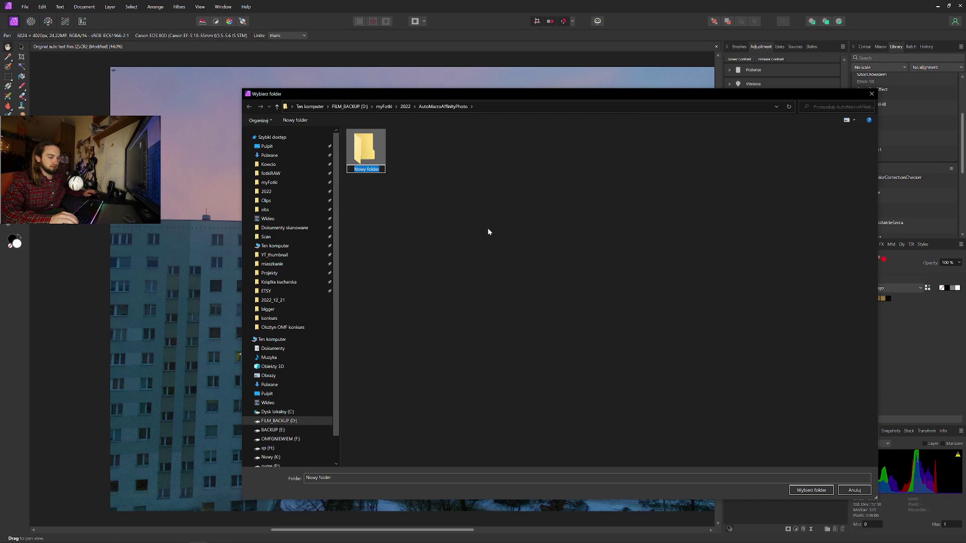
type("AfterTheMac")
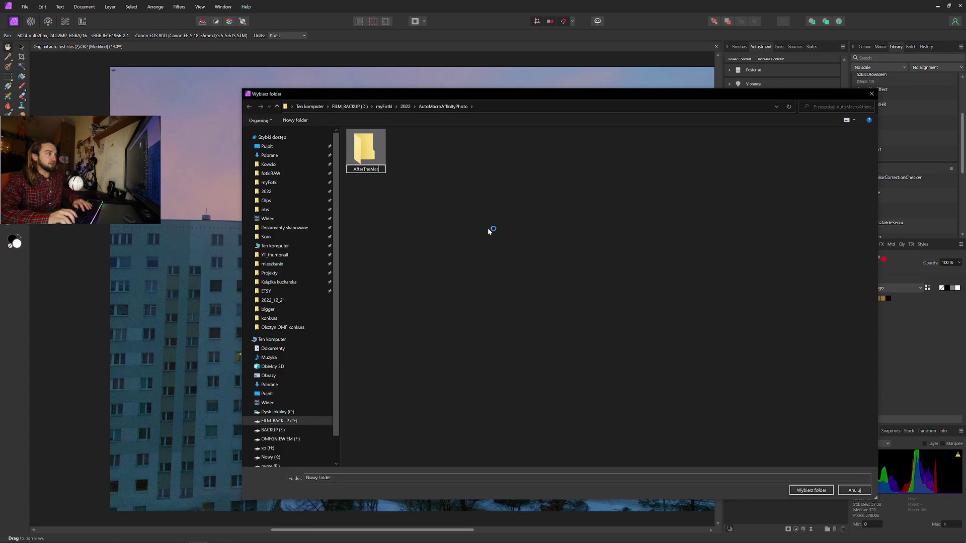
type("ro")
key("Return")
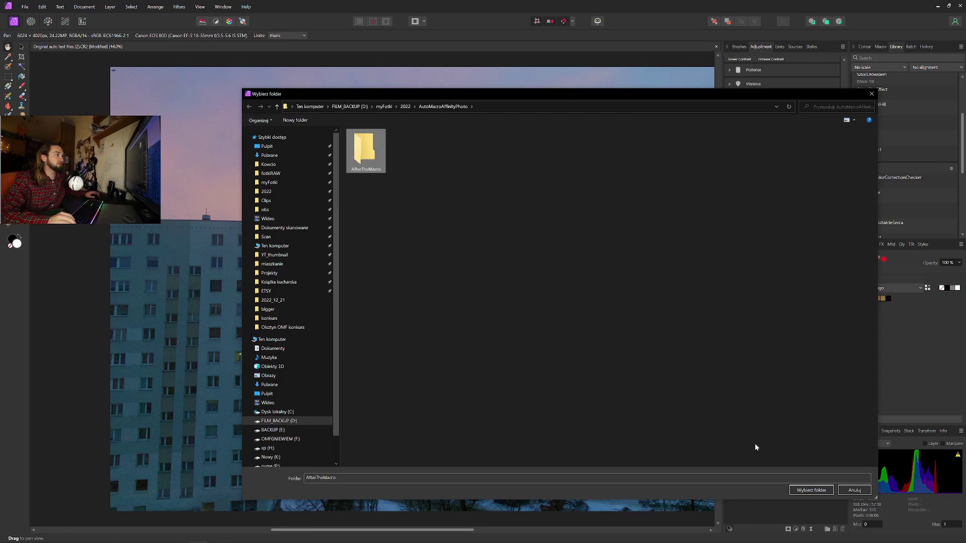
left_click(811, 490)
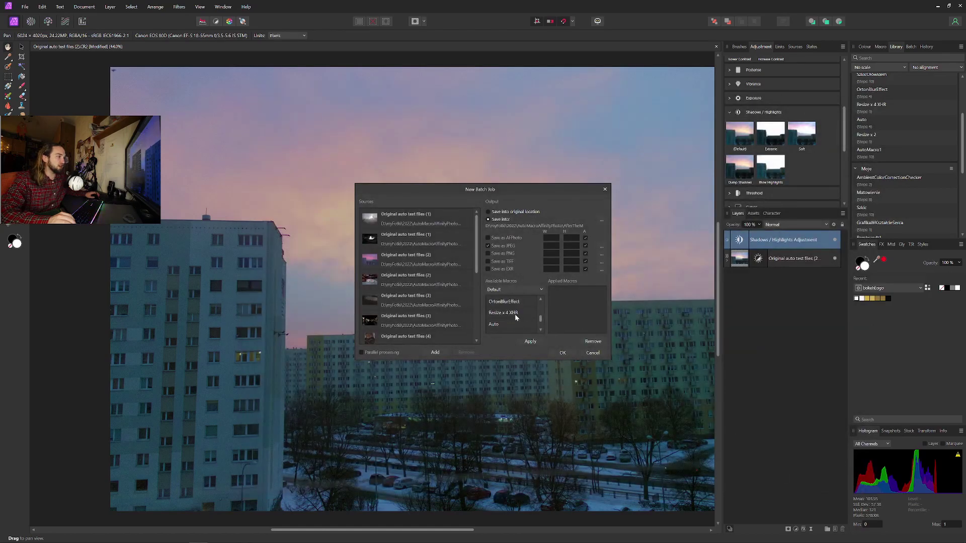
Apply AutoMacro1 to the batch job and start the batch run.
left_click(504, 325)
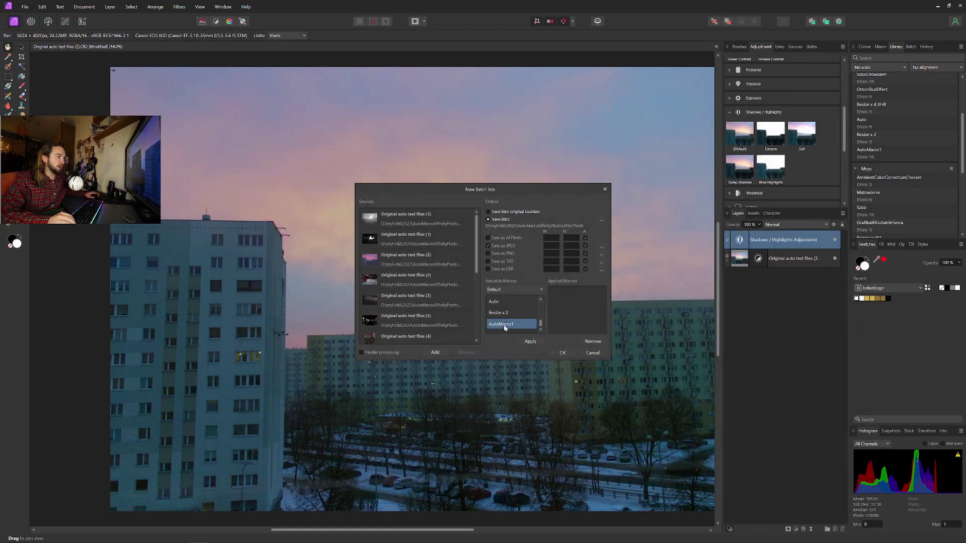
left_click(531, 342)
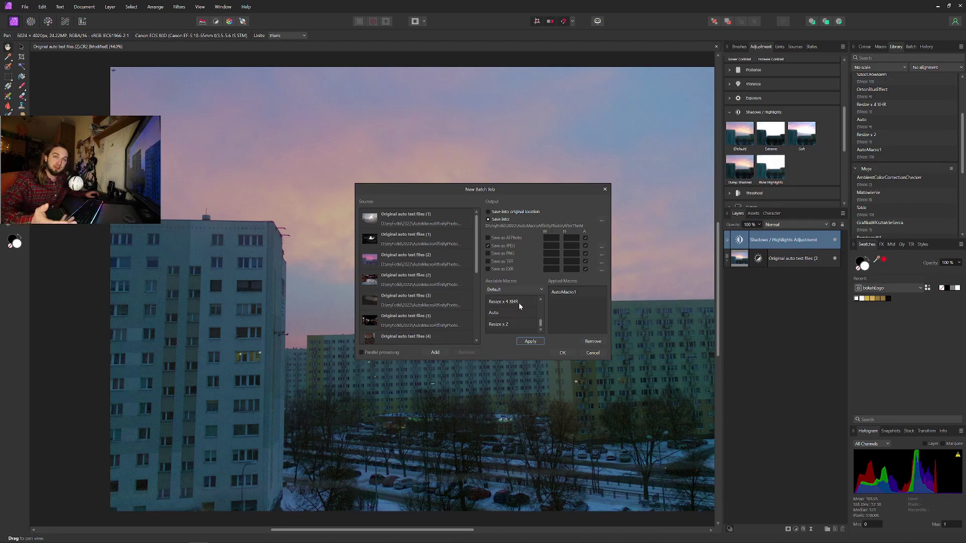
left_click(564, 353)
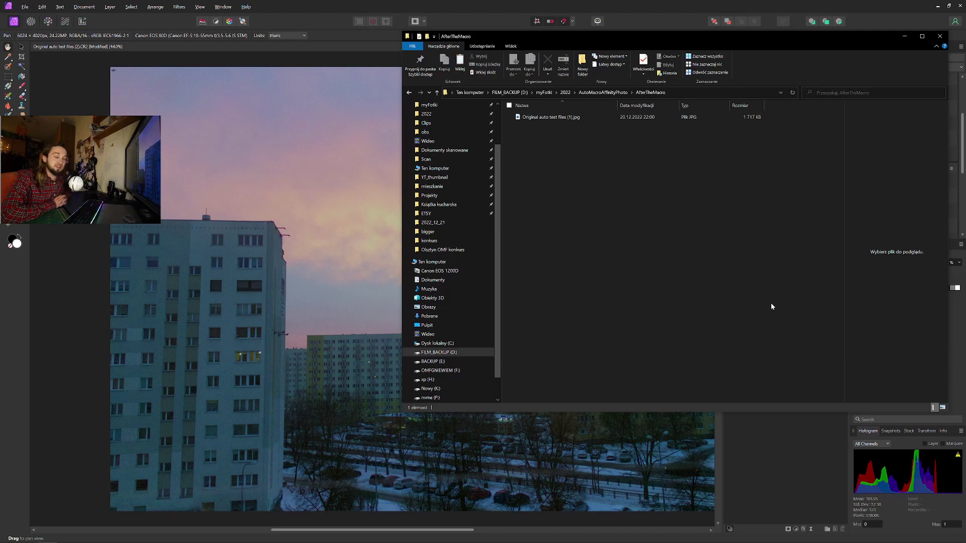
Confirm in Task Manager that Affinity Photo is still processing, then open the first processed JPEG.
left_click(365, 243)
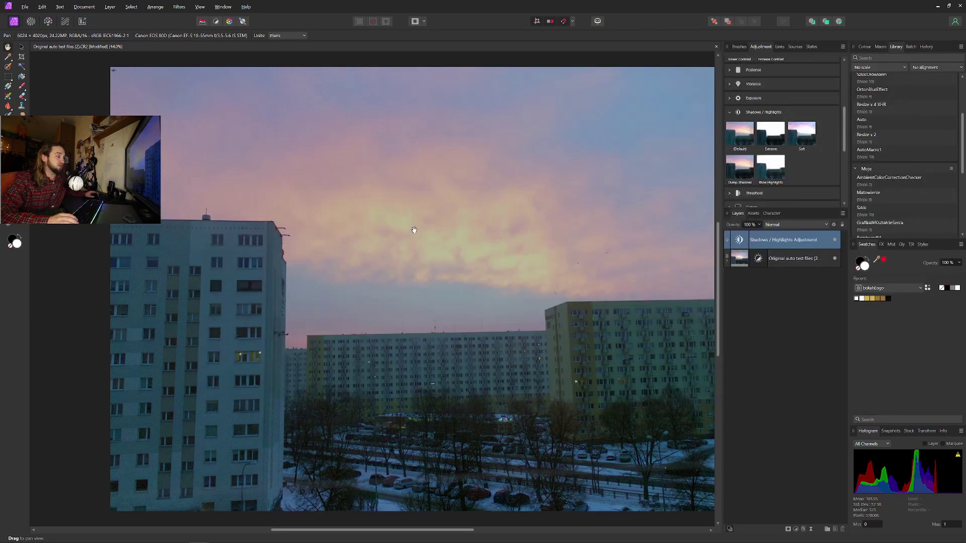
key("alt+Tab")
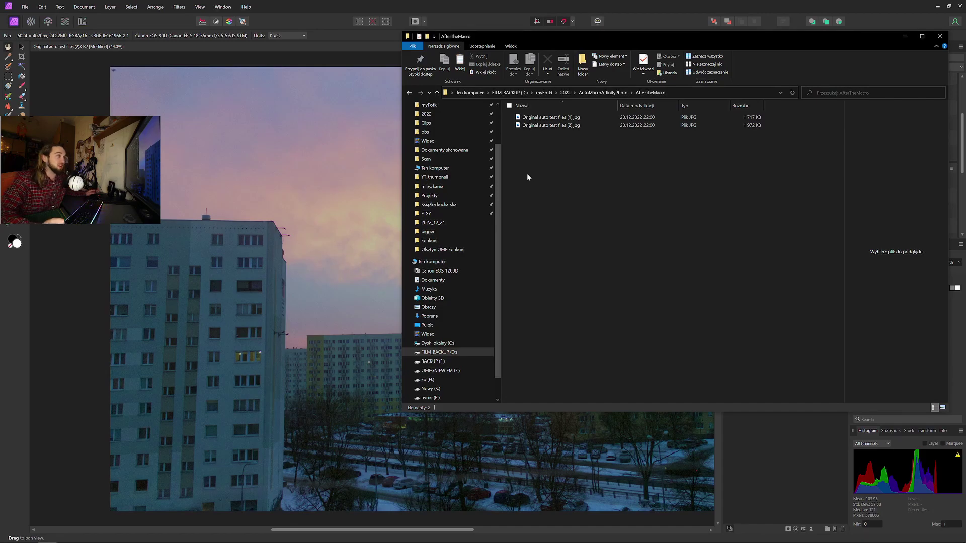
mouse_move(781, 538)
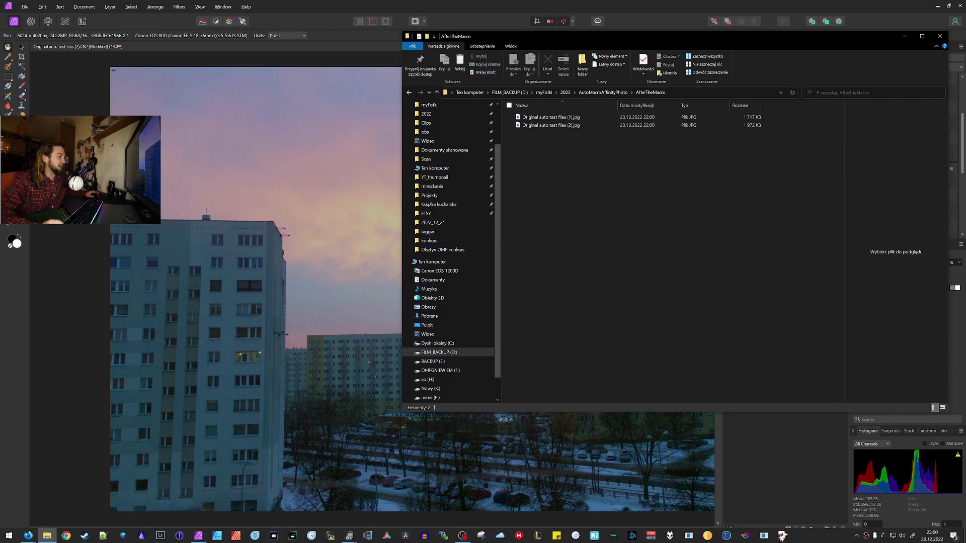
right_click(823, 540)
left_click(855, 496)
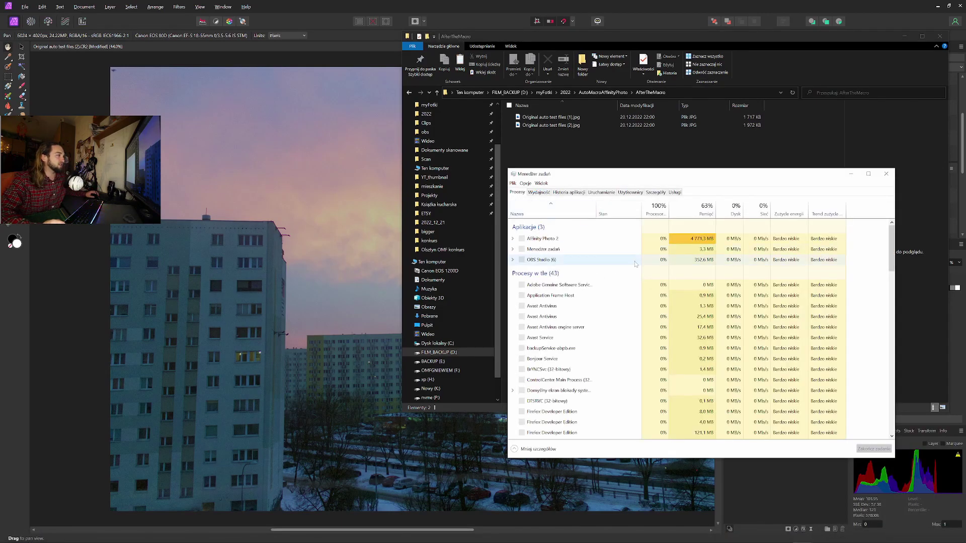
left_click(658, 240)
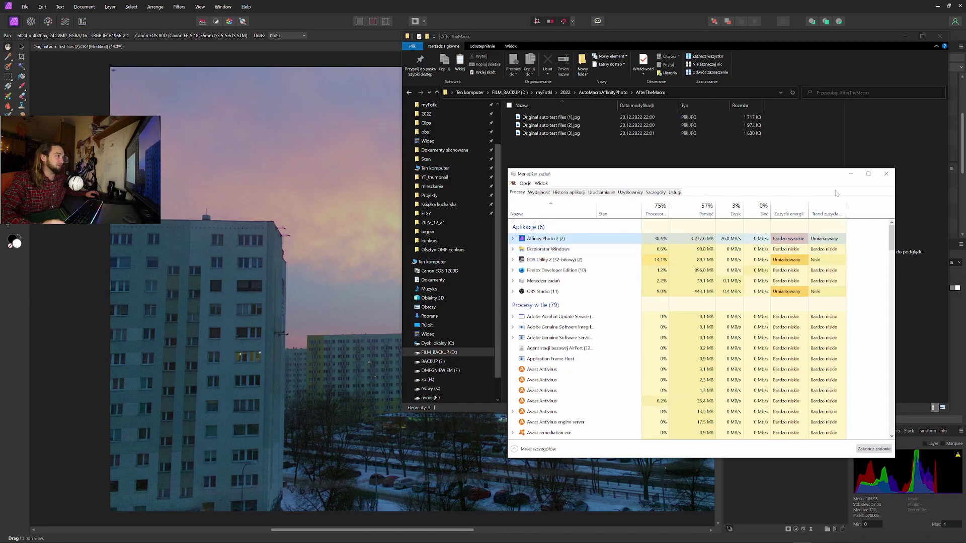
left_click(885, 173)
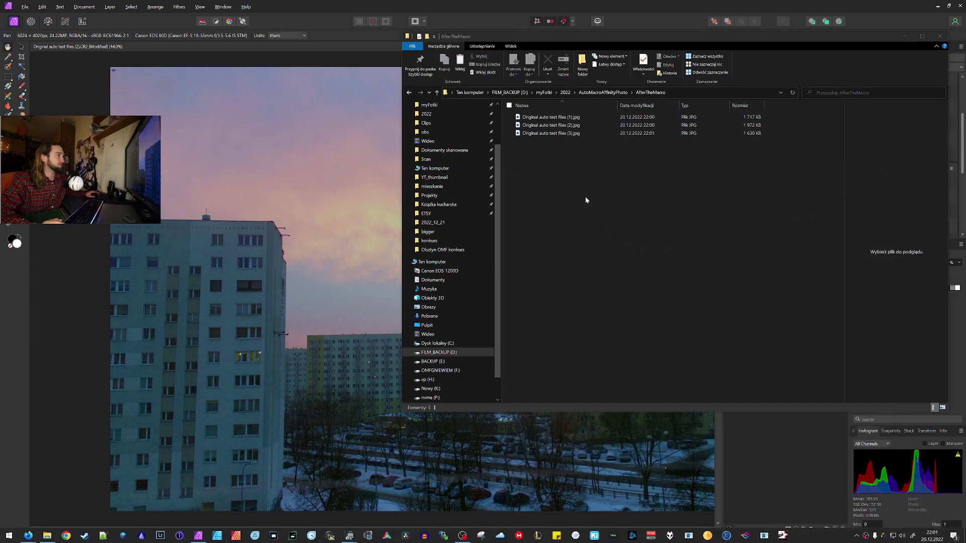
left_click(564, 118)
double_click(564, 117)
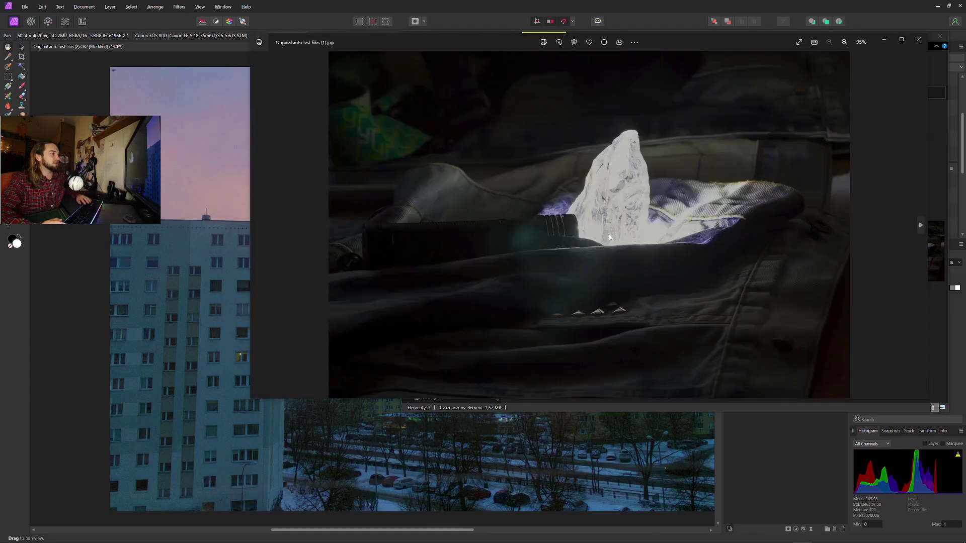
Step back and forth through the processed photos in the viewer, then close it.
key("Right")
key("Right")
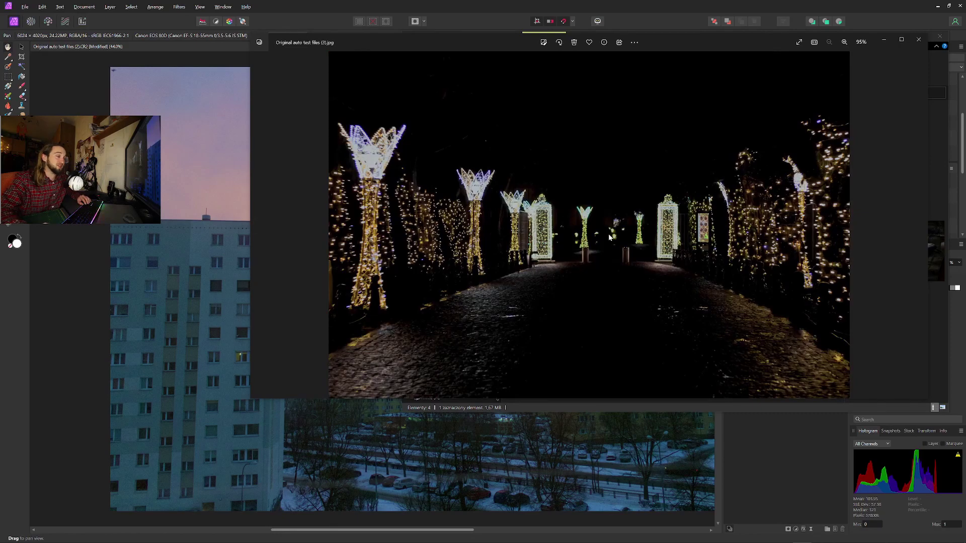
key("Right")
key("Left")
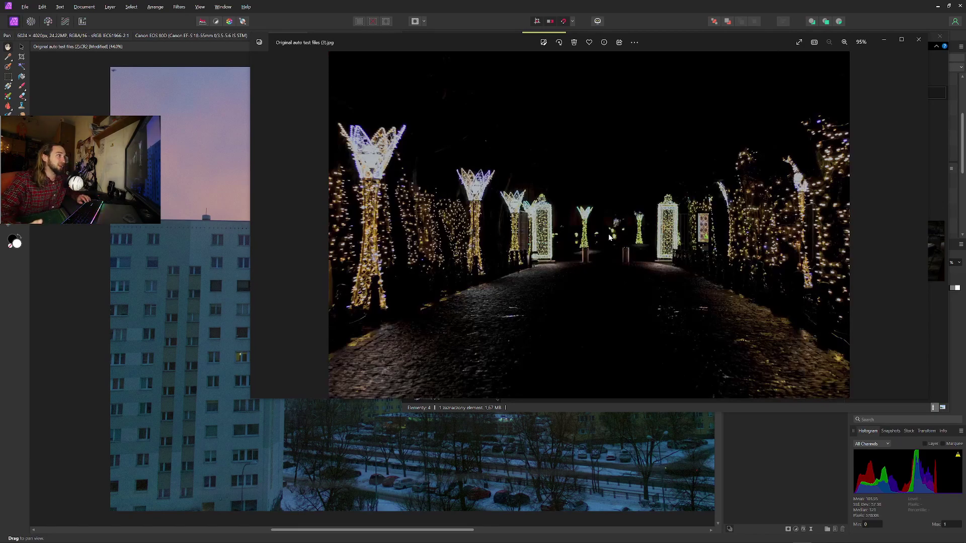
key("Right")
key("Right")
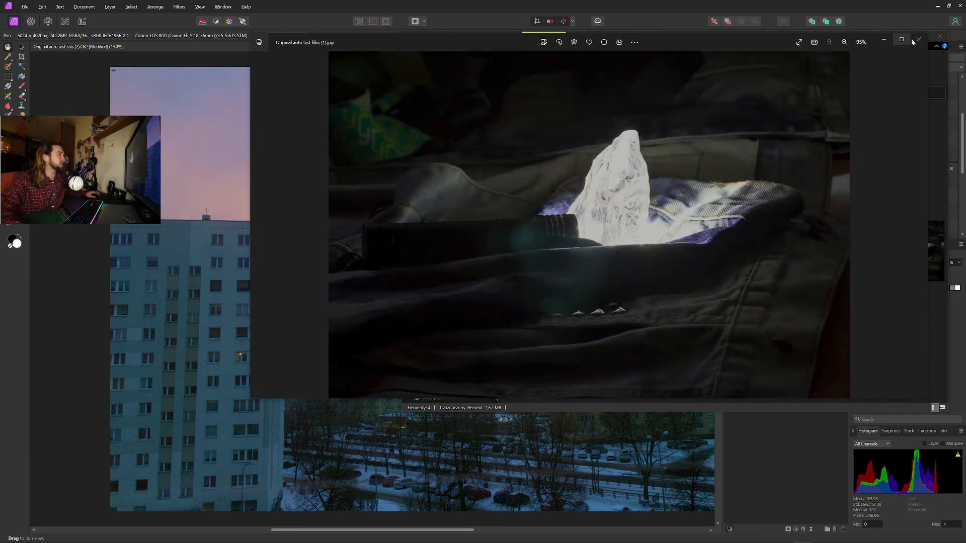
left_click(916, 40)
Show the AfterTheMacro folder as very large icons and move the photo viewer aside.
right_click(596, 229)
left_click(602, 230)
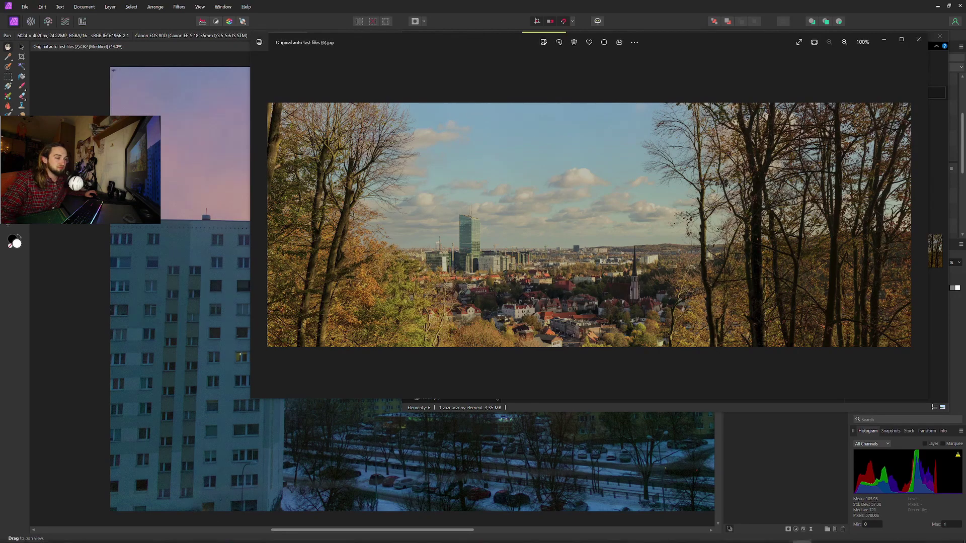
left_click_drag(514, 43, 395, 182)
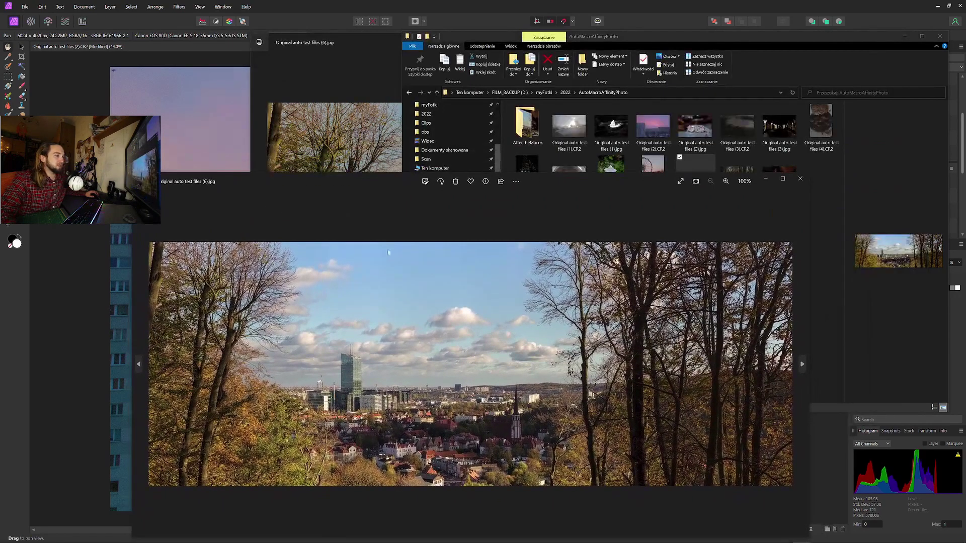
Stack the two autumn city viewers, with the upper one sized to the top half and active.
left_click_drag(367, 42, 253, 9)
left_click_drag(441, 368, 396, 251)
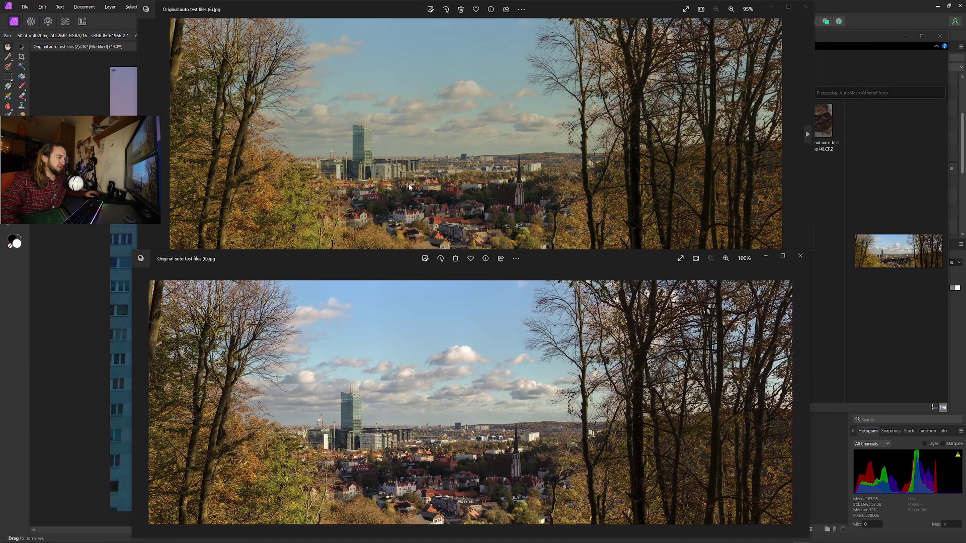
left_click(499, 201)
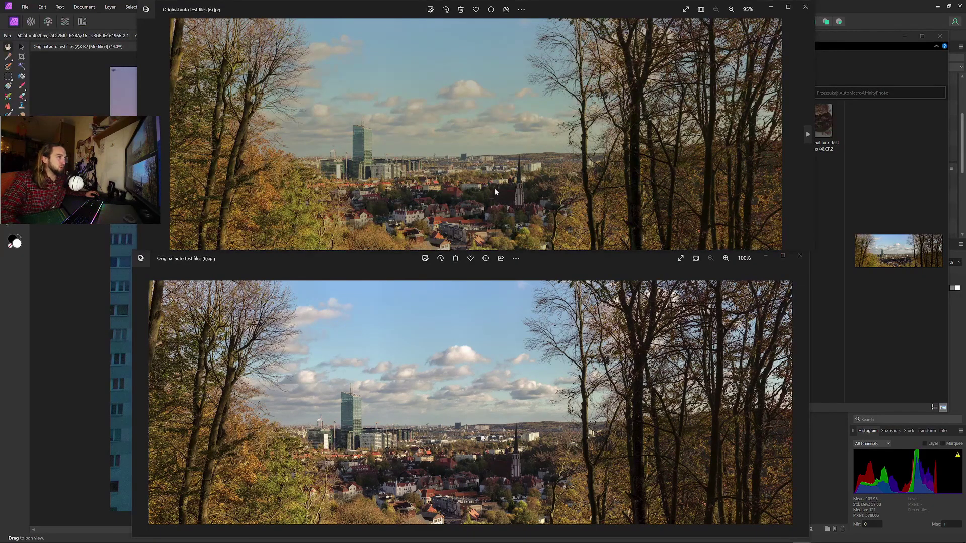